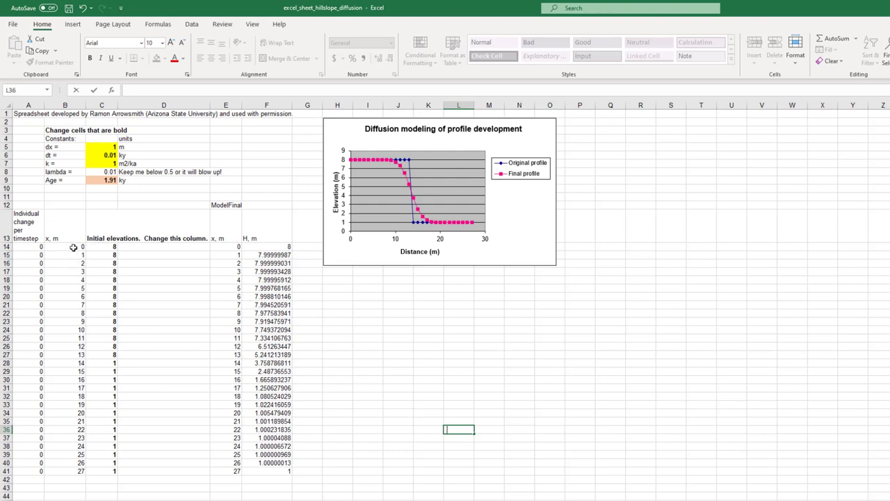
# Set the grid spacing dx in C5 to 2 m, so x runs 0–54 m.
pyautogui.click(74, 247)
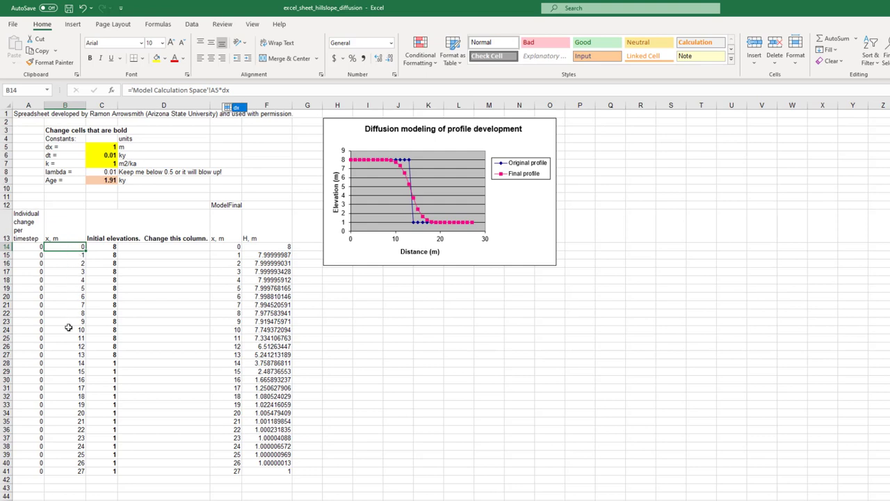
pyautogui.click(101, 148)
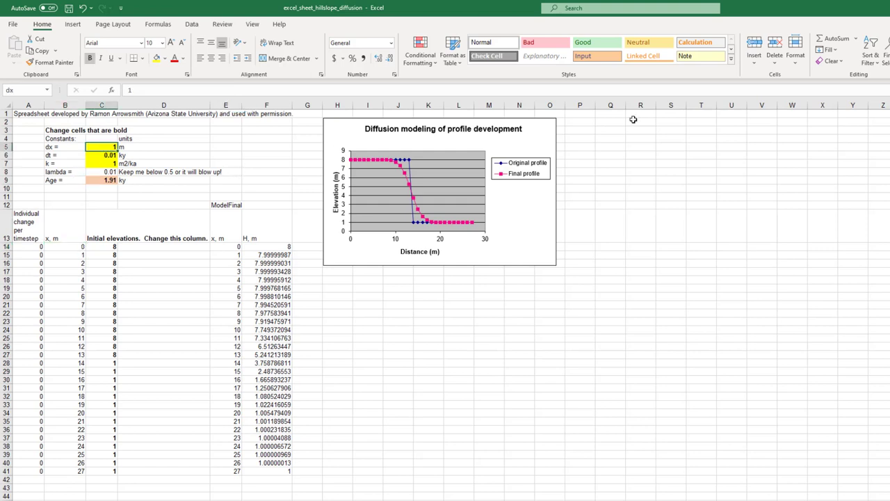
pyautogui.write('2')
pyautogui.press('Return')
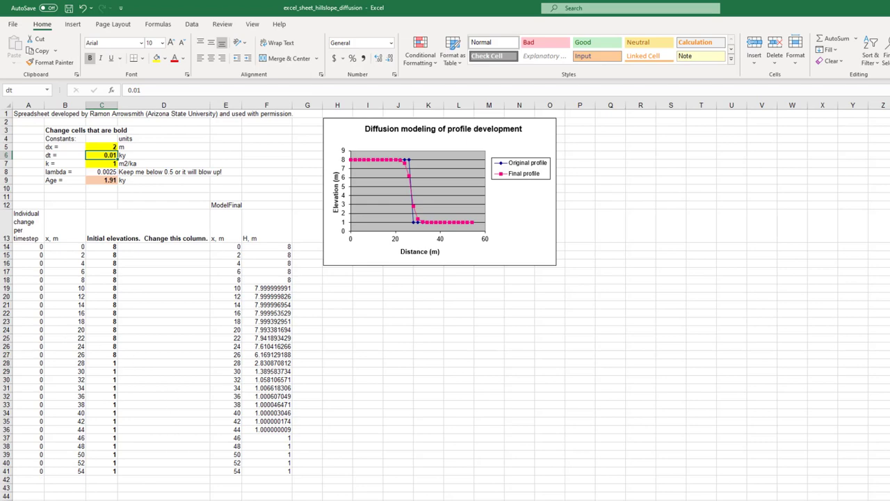
# On Model Calculation Space, inspect the B3 and C3 time formulas and scroll across the elevation columns.
pyautogui.hotkey('ctrl', 'pagedown')
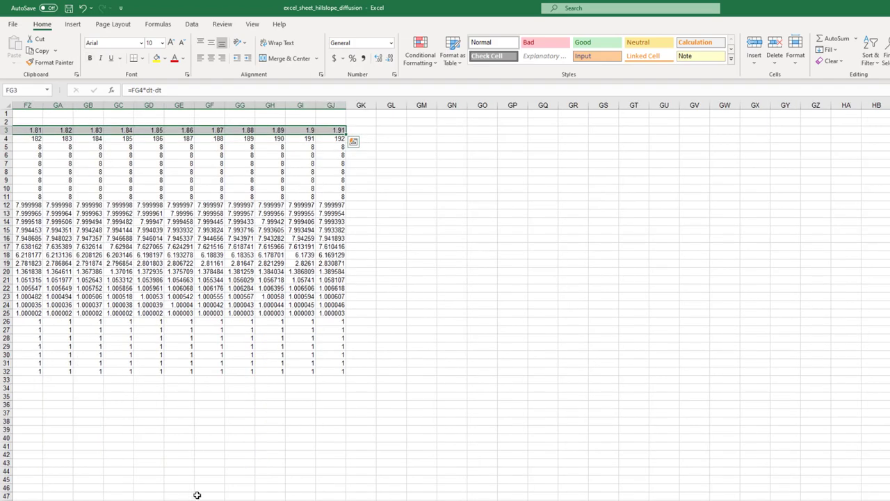
pyautogui.hscroll(-20, 82, 212)
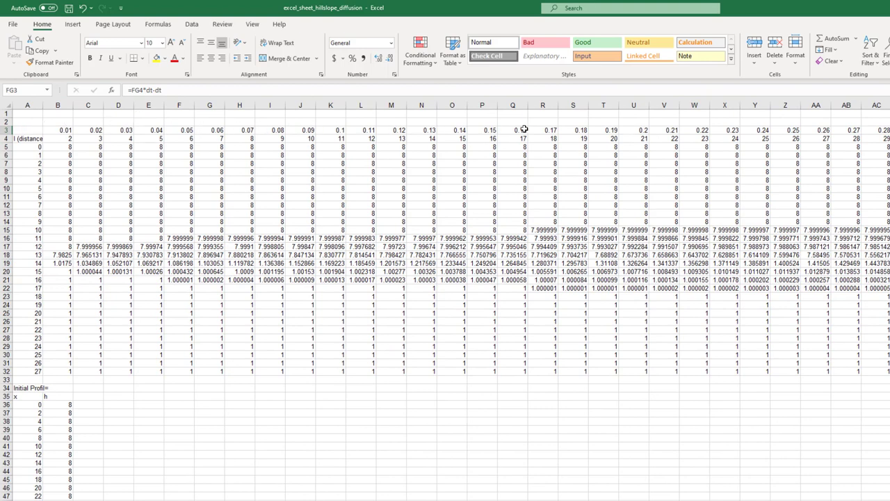
pyautogui.click(59, 129)
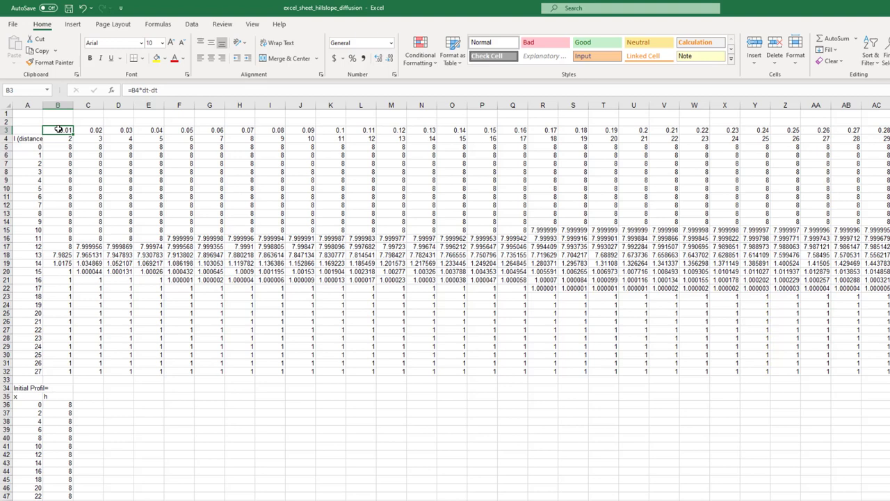
pyautogui.press('Right')
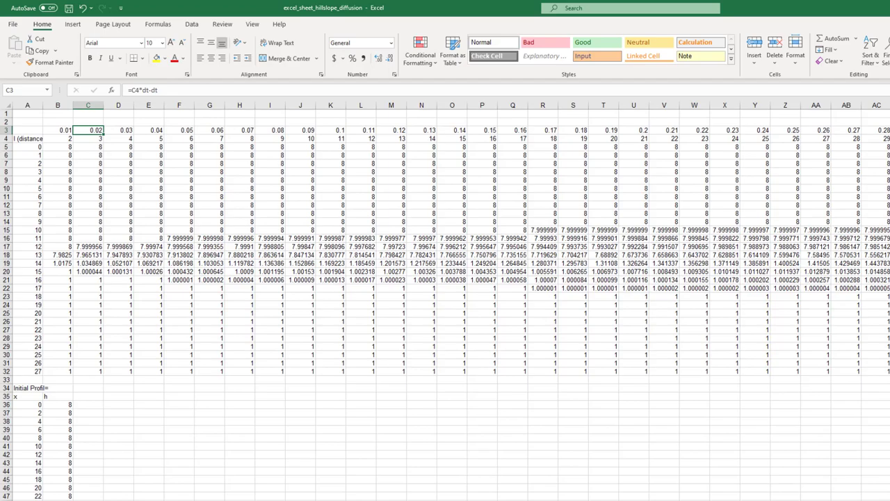
pyautogui.hscroll(20, 445, 278)
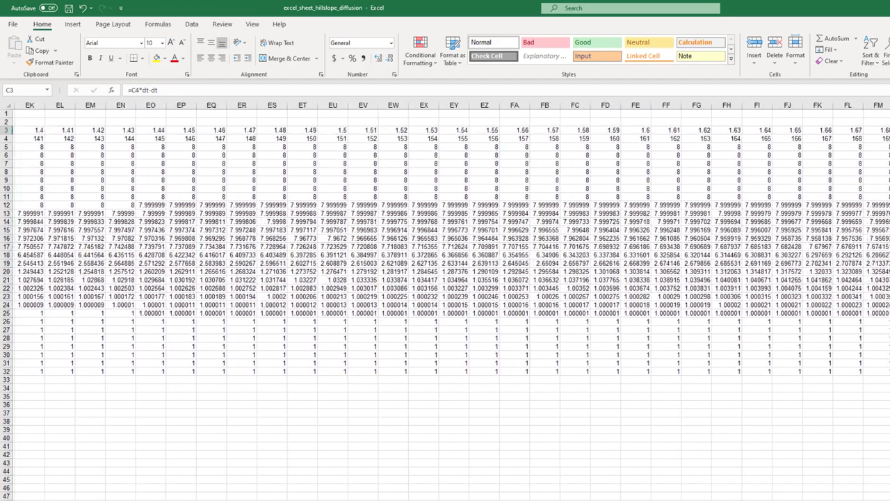
pyautogui.hscroll(4, 445, 278)
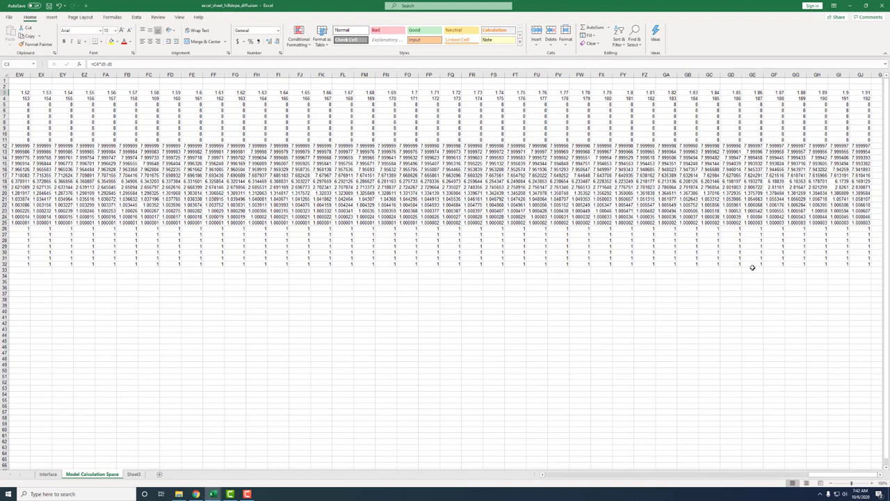
# On the Interface sheet, compare the lambda formula in C8 with the dt value in C6.
pyautogui.click(47, 474)
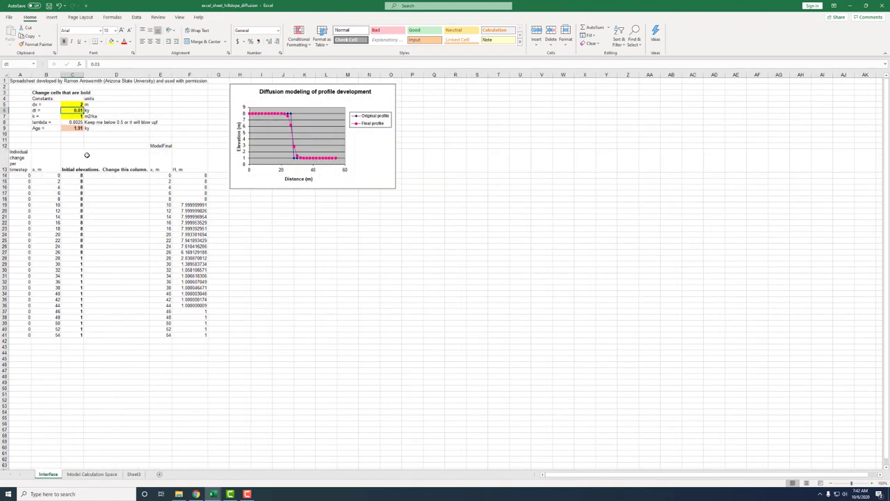
pyautogui.click(70, 121)
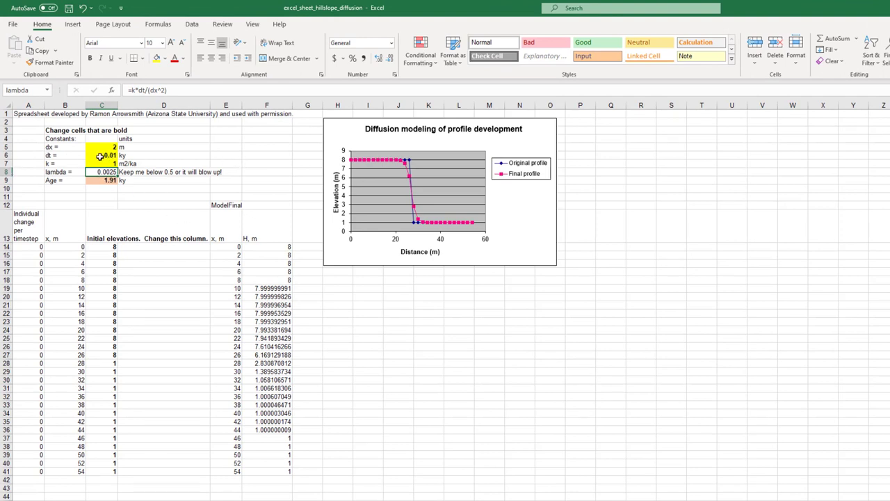
pyautogui.click(101, 156)
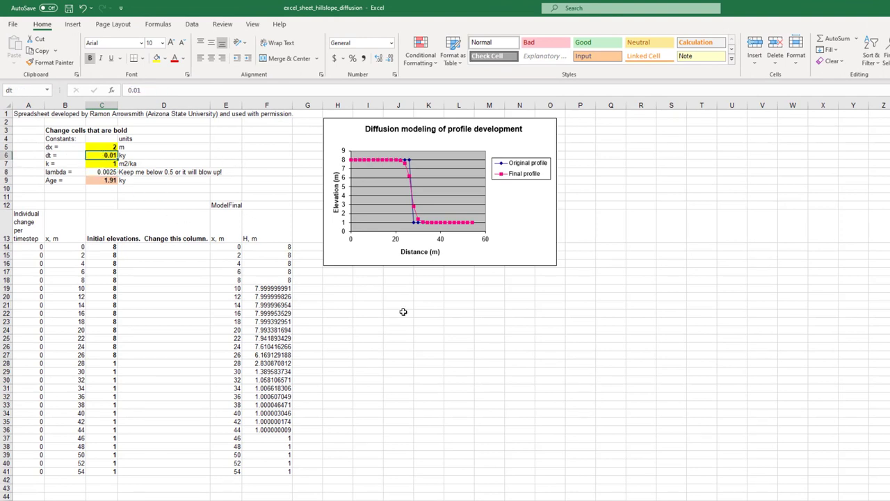
pyautogui.click(101, 171)
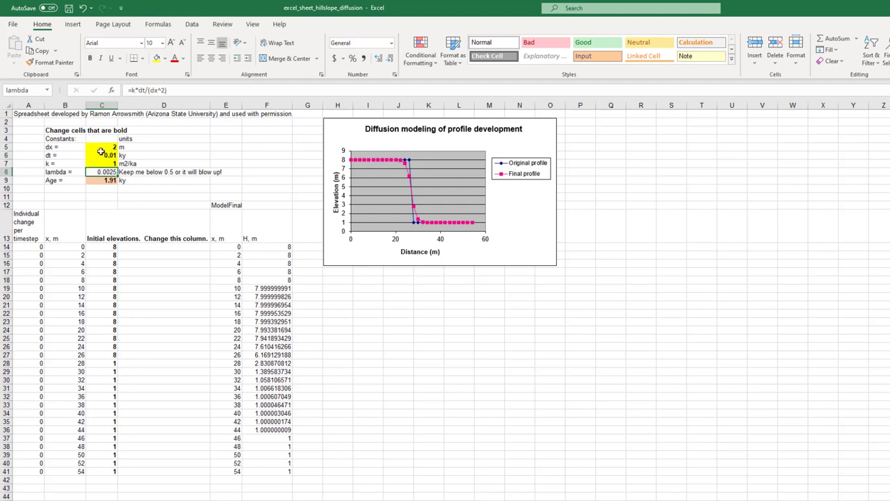
pyautogui.click(100, 156)
# Raise the time step dt to 0.1 ky, then to 1 ky.
pyautogui.write('0.1')
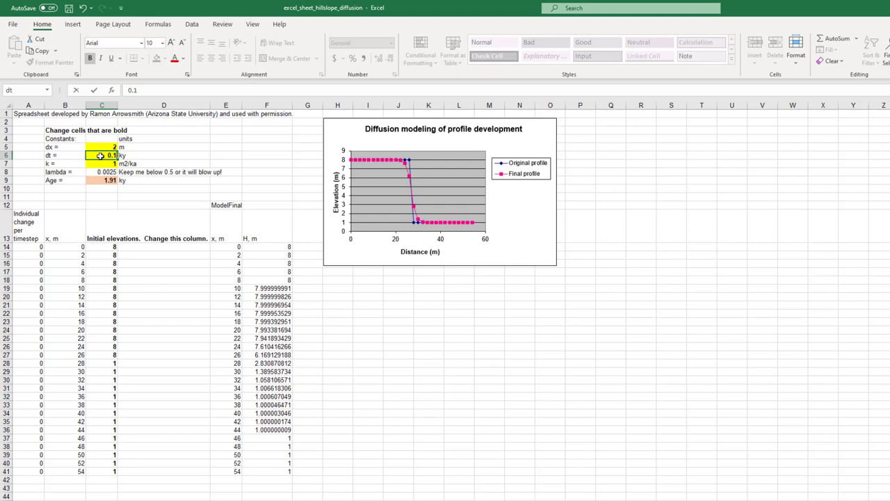
pyautogui.press('Return')
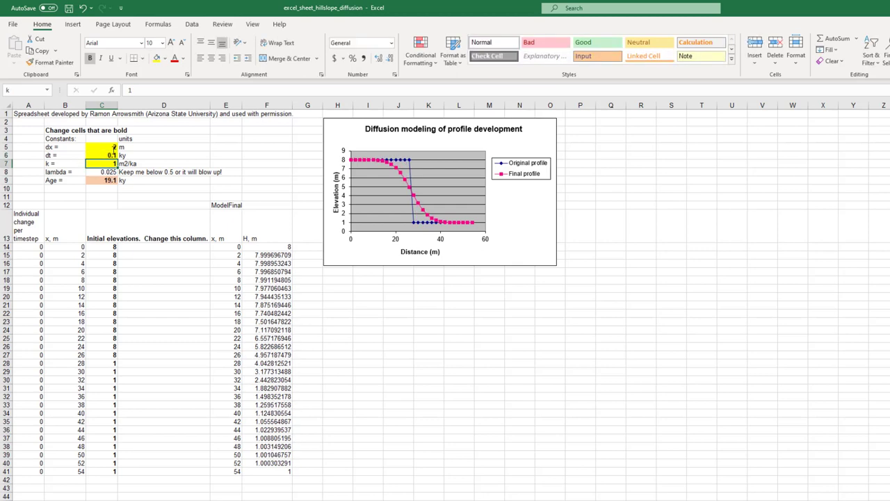
pyautogui.click(103, 155)
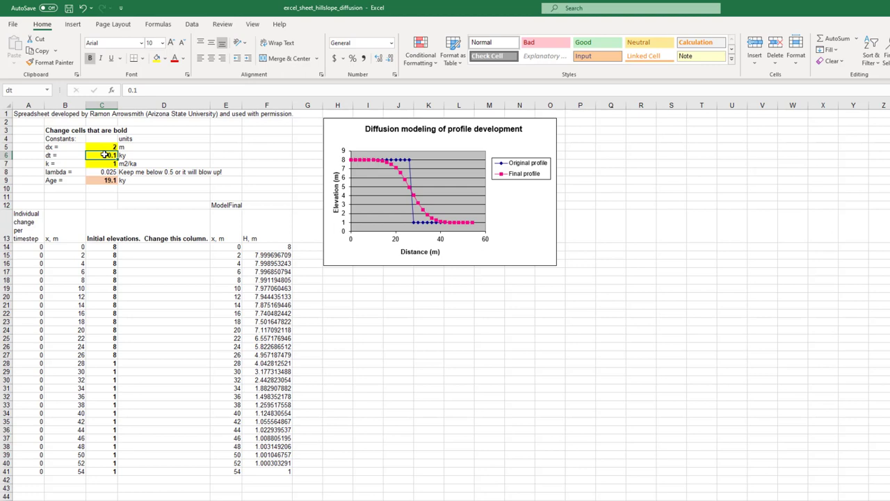
pyautogui.write('1')
pyautogui.press('Return')
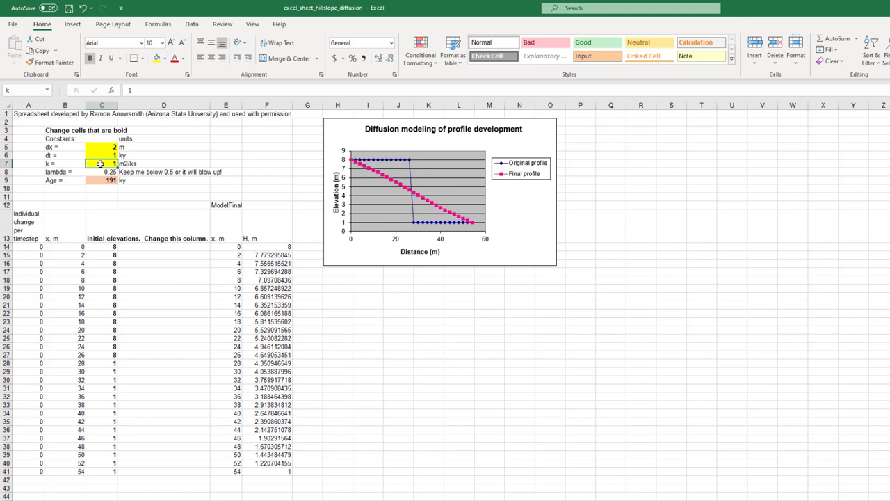
# Increase diffusivity k to 2, then 3, until the profile oscillates wildly.
pyautogui.write('2')
pyautogui.press('Return')
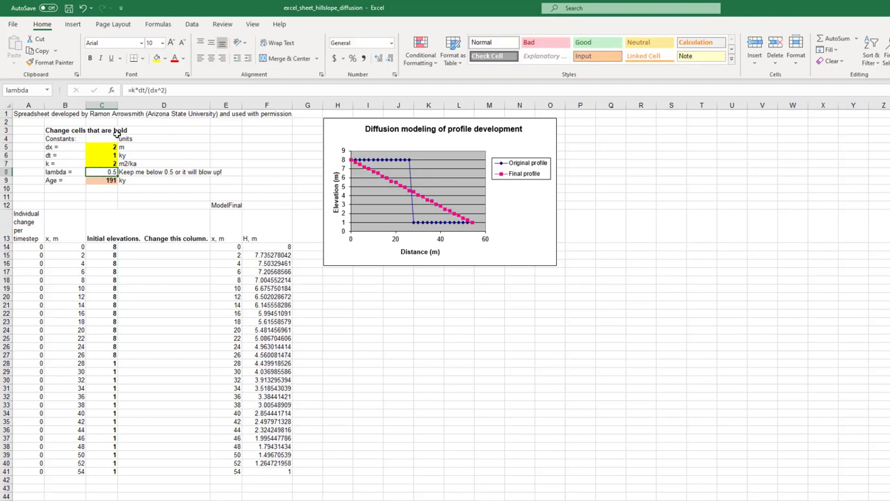
pyautogui.click(103, 162)
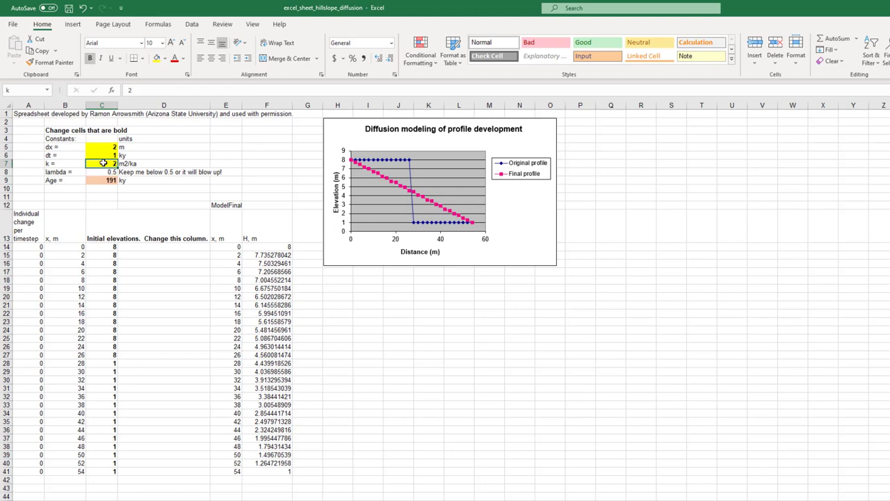
pyautogui.write('3')
pyautogui.press('Return')
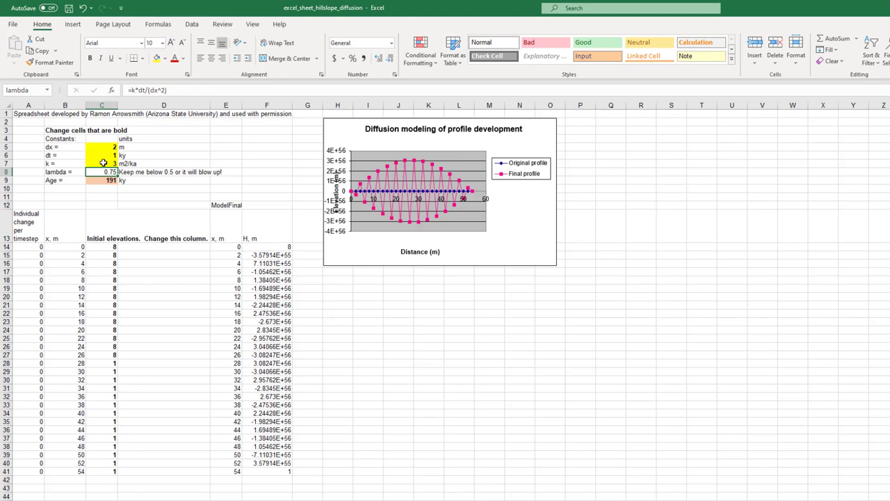
pyautogui.click(103, 163)
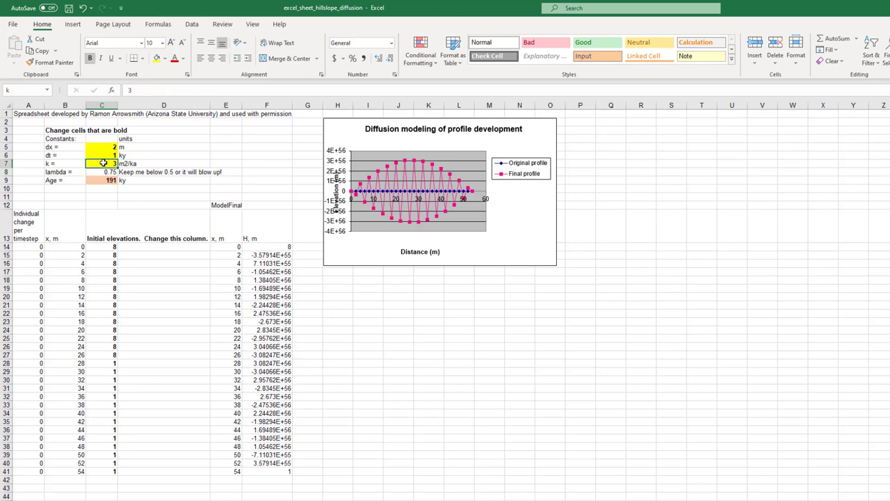
# Lower diffusivity k to 0.01, then to 0.1.
pyautogui.write('0.01')
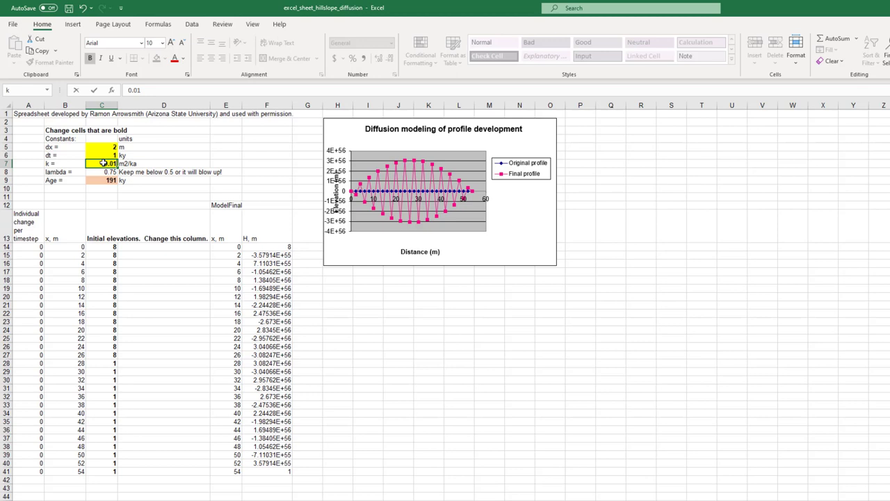
pyautogui.press('Return')
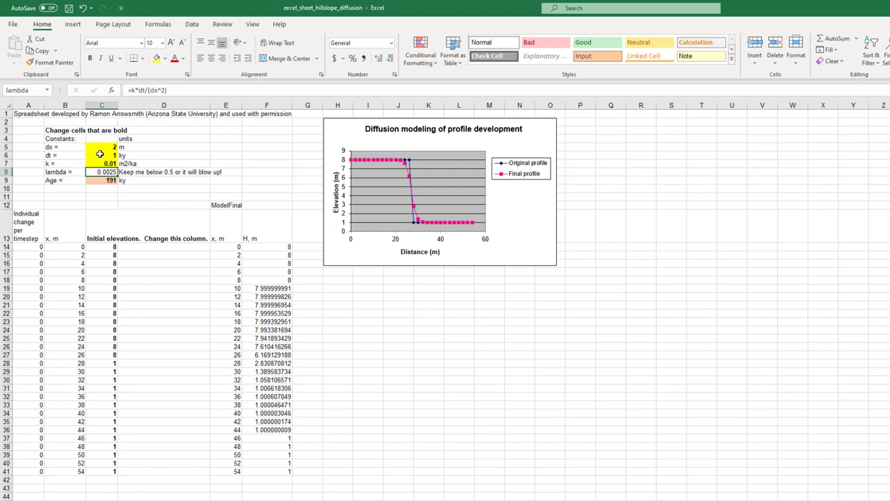
pyautogui.click(99, 164)
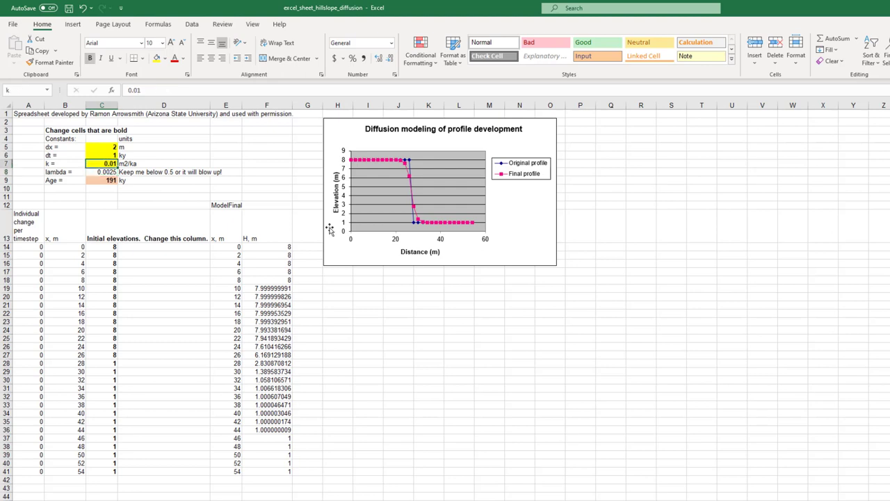
pyautogui.write('0.')
pyautogui.press('Return')
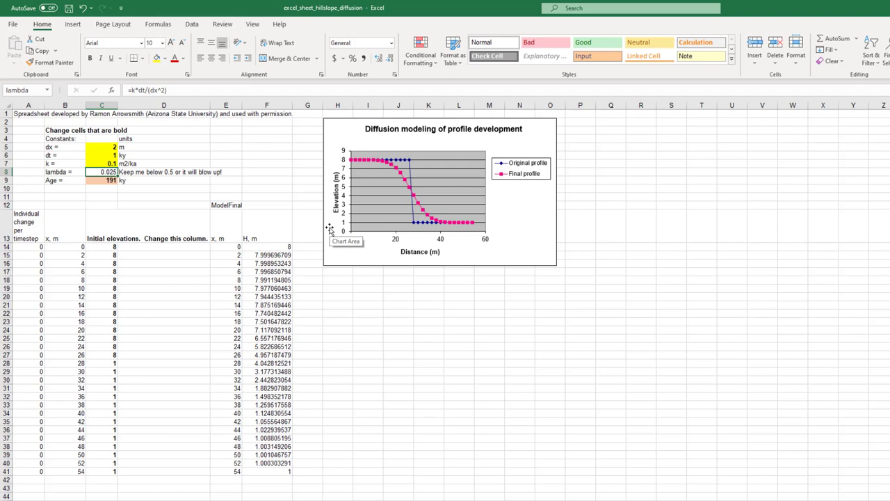
# Set dx to 1 m and diffusivity k to 1.
pyautogui.click(106, 148)
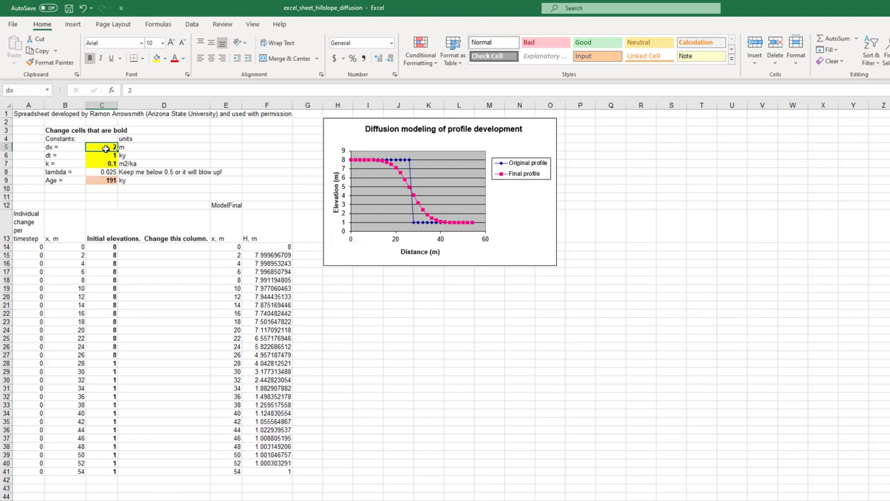
pyautogui.write('1')
pyautogui.press('Return')
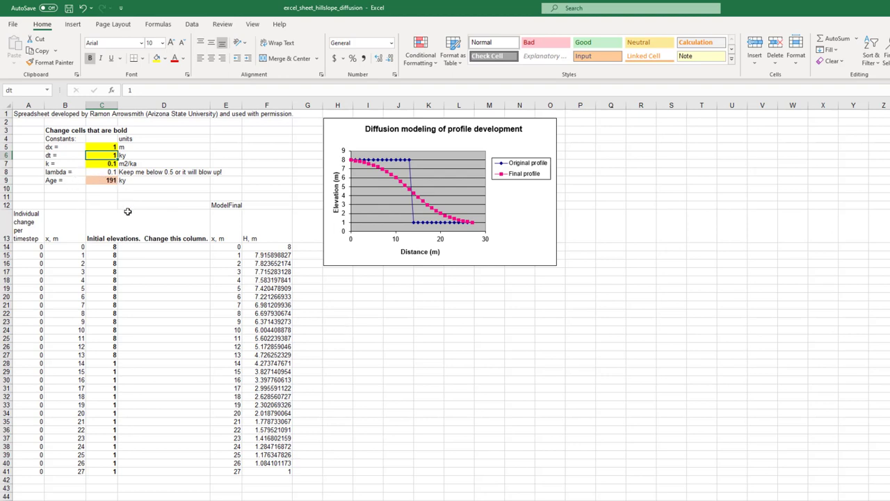
pyautogui.click(95, 163)
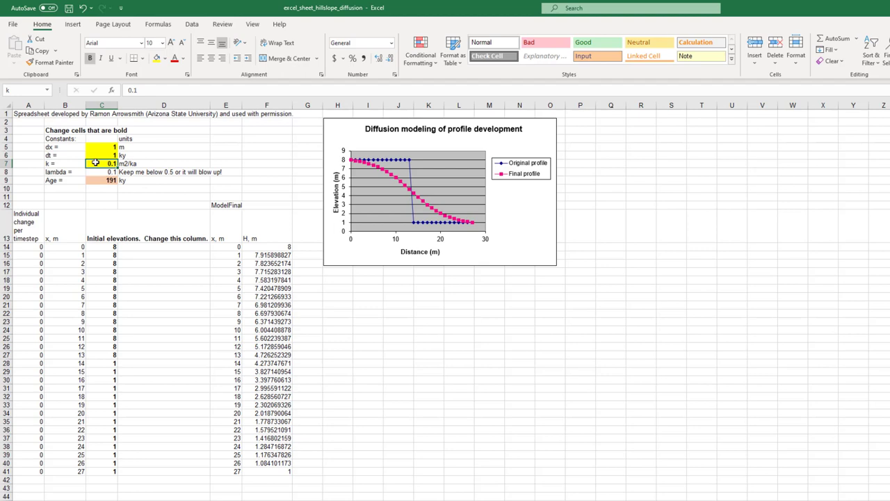
pyautogui.write('1')
pyautogui.press('Return')
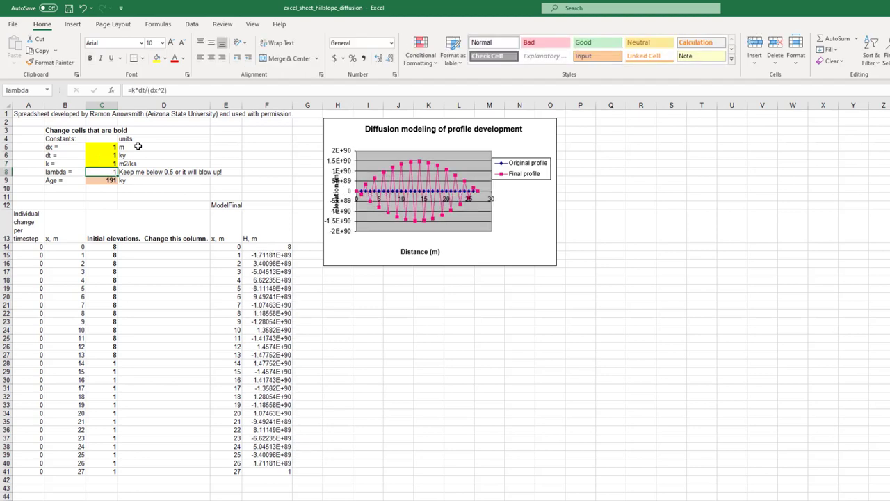
# Set the time step dt to 0.1 ky.
pyautogui.click(102, 164)
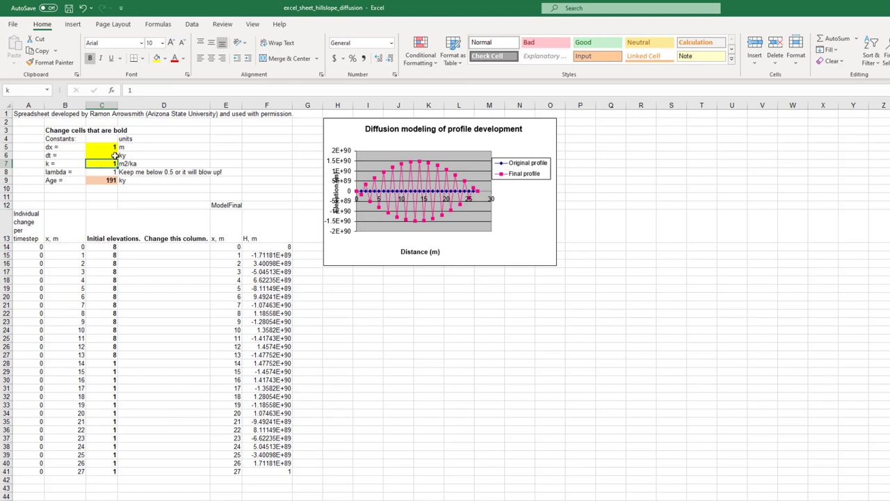
pyautogui.click(104, 154)
pyautogui.write('0.1')
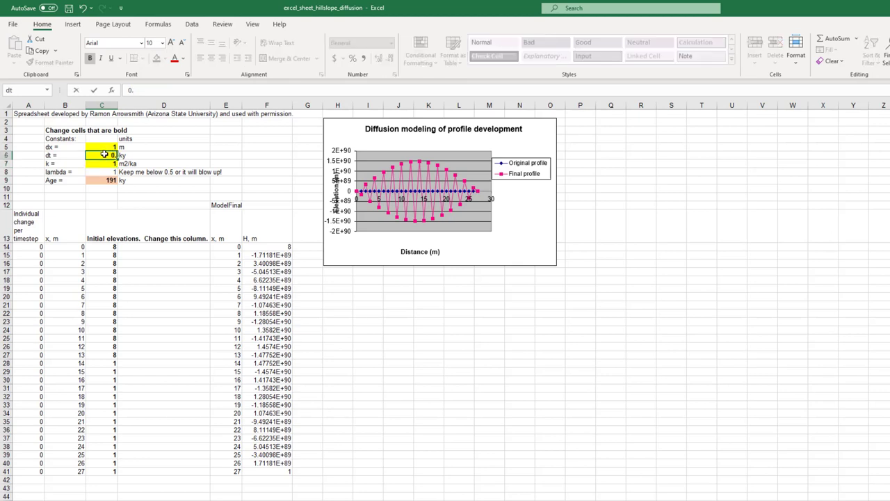
pyautogui.press('Return')
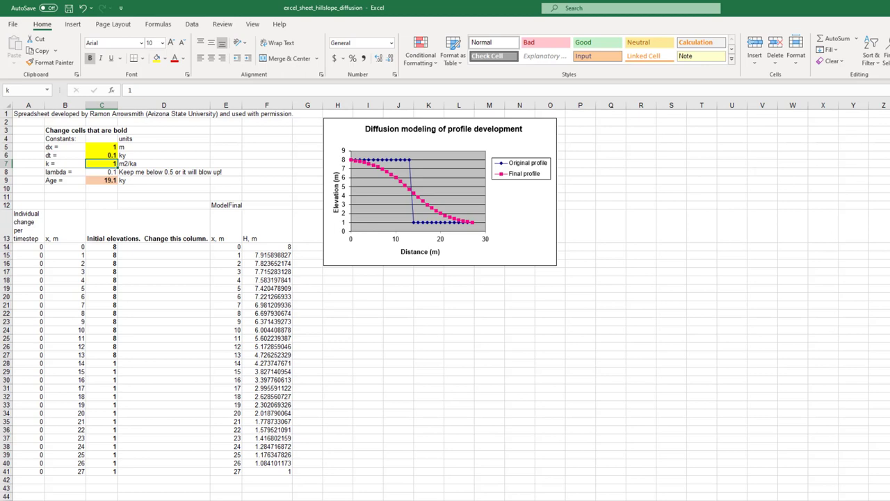
# Switch to the expanded workbook and check that column B distances run to 125 m.
pyautogui.hotkey('alt', 'Tab')
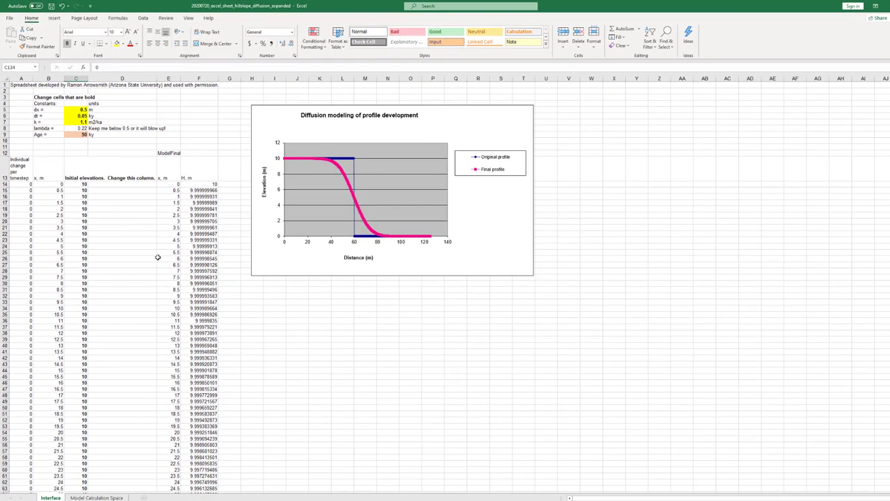
pyautogui.scroll(-20, 157, 258)
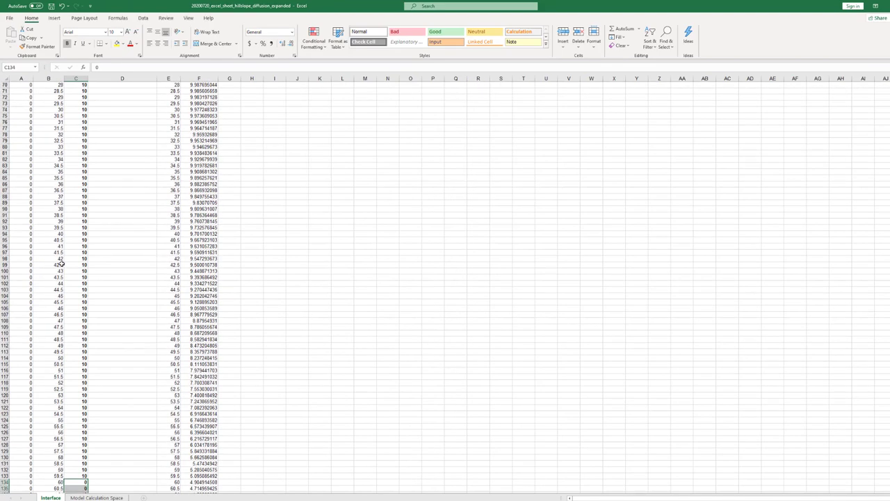
pyautogui.click(42, 285)
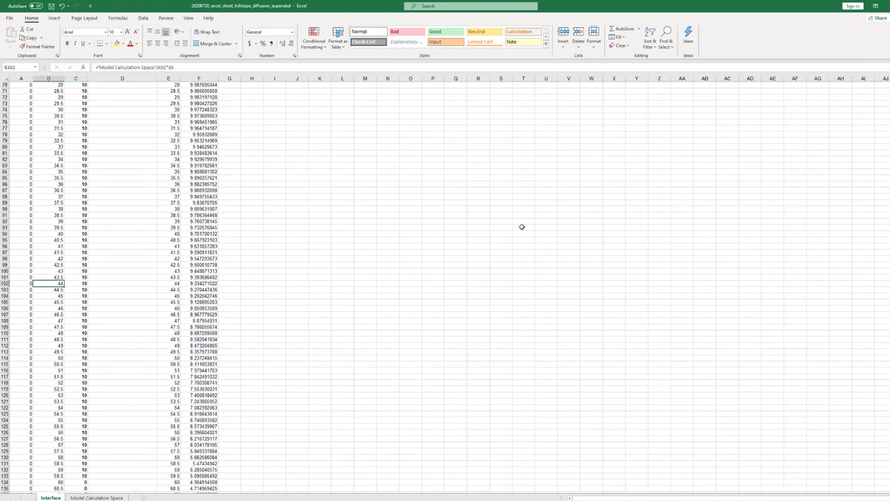
pyautogui.hotkey('ctrl', 'Down')
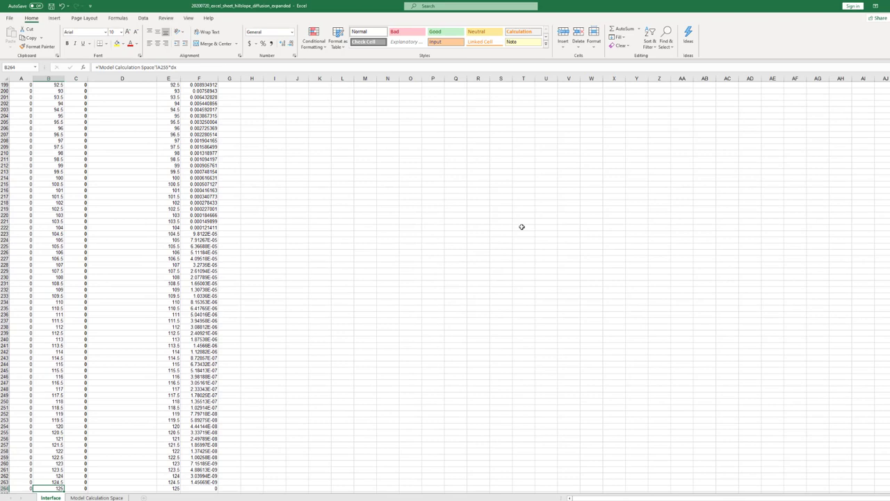
pyautogui.scroll(-3, 269, 313)
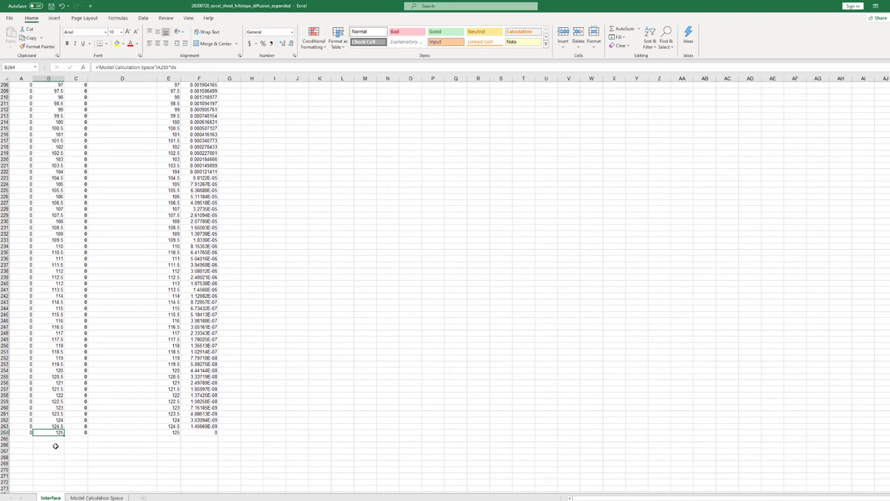
pyautogui.scroll(2, 60, 438)
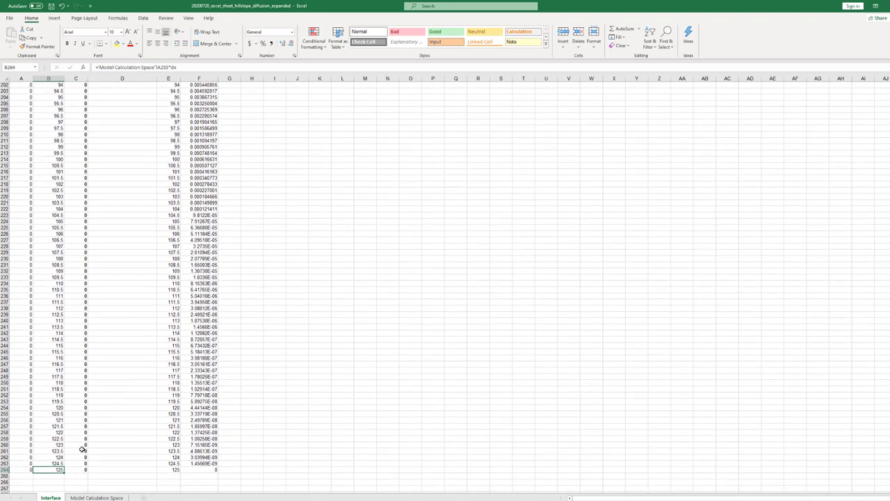
pyautogui.scroll(4, 130, 463)
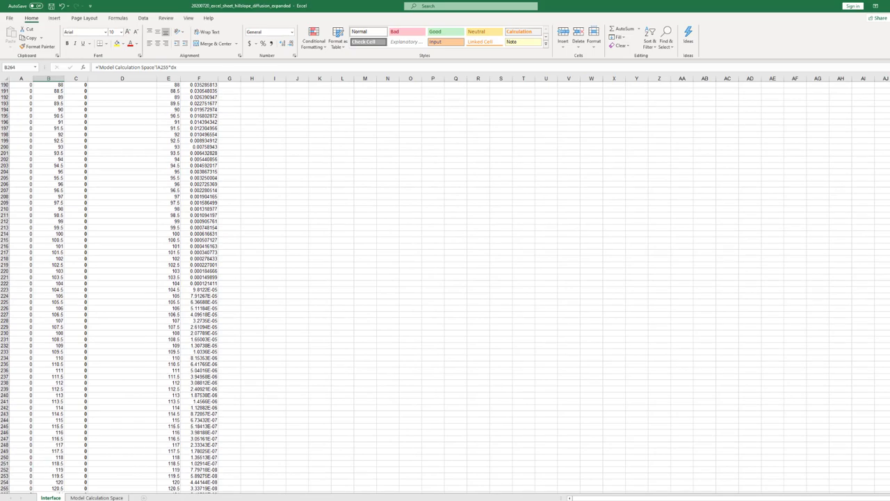
pyautogui.scroll(20, 32, 210)
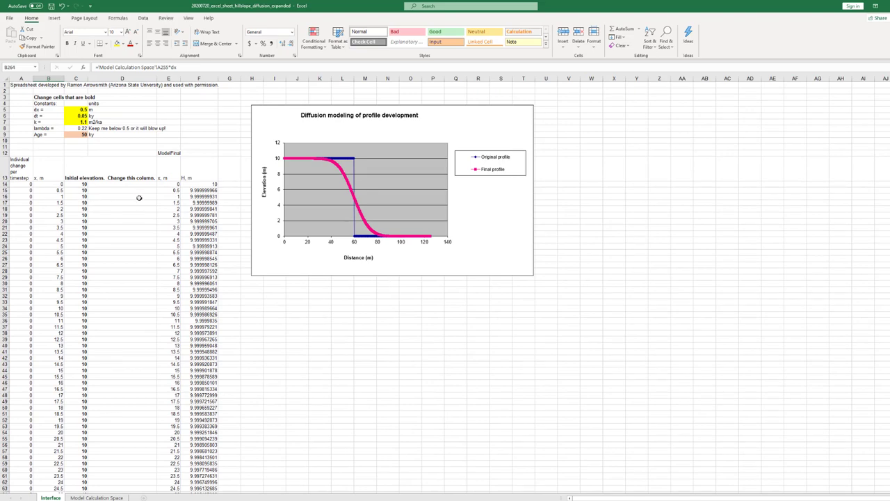
pyautogui.click(91, 497)
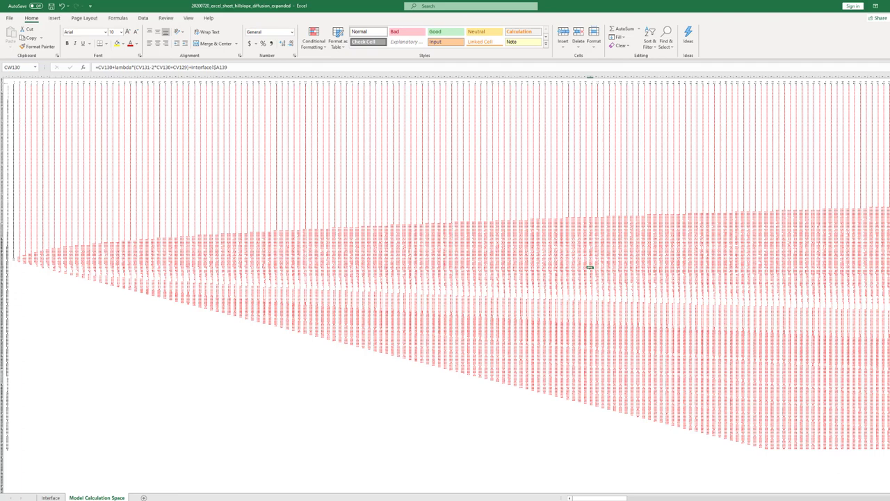
pyautogui.click(193, 193)
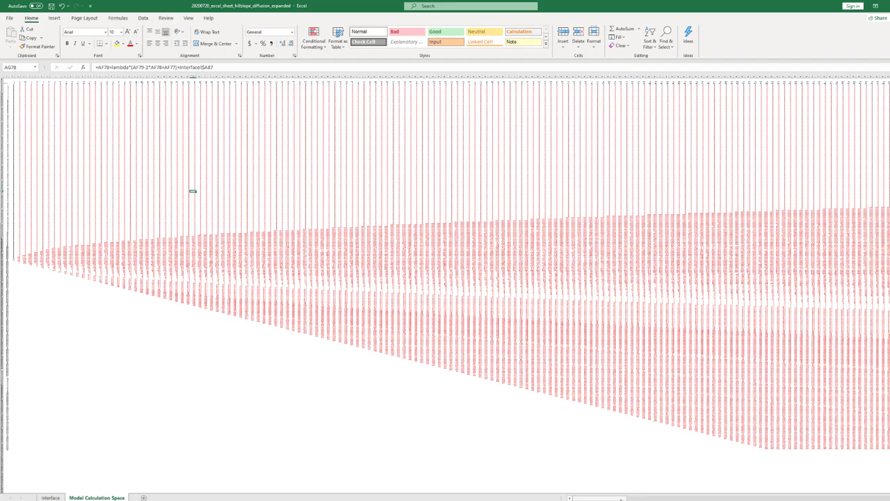
pyautogui.moveTo(623, 496); pyautogui.dragTo(878, 498)
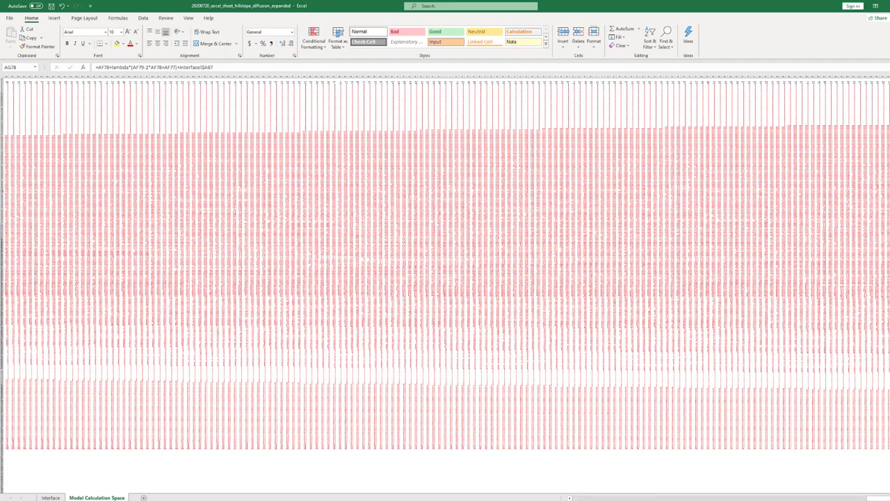
pyautogui.click(445, 82)
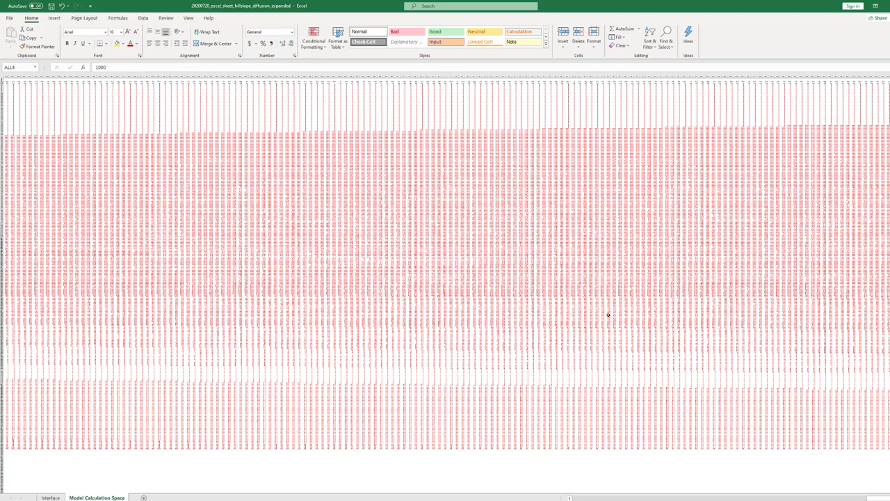
pyautogui.moveTo(878, 497); pyautogui.dragTo(615, 498)
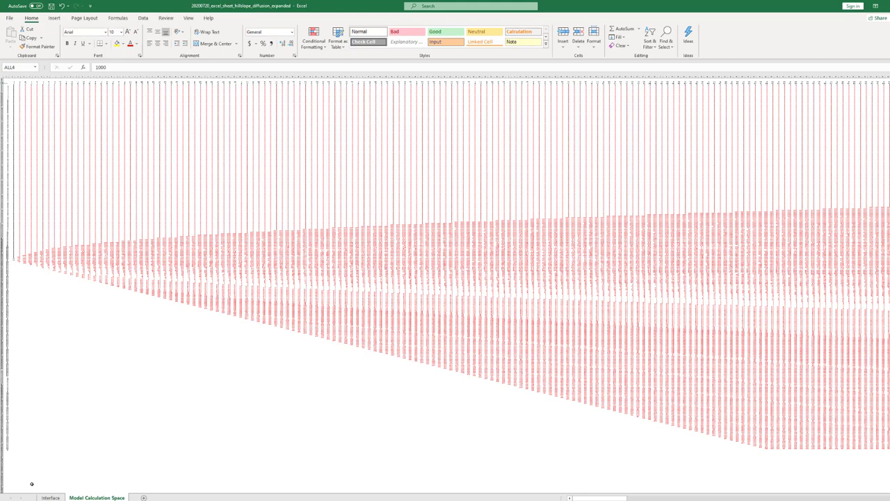
pyautogui.click(50, 497)
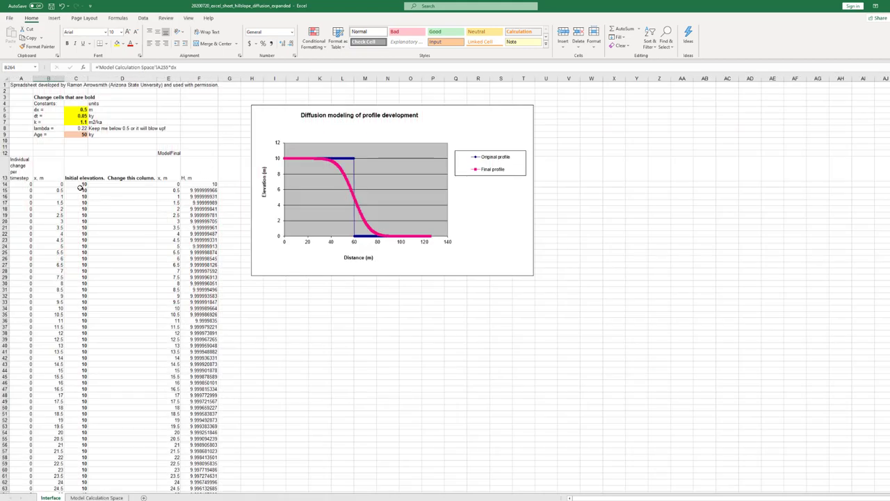
# Enter 0 in C14 and fill it down the whole initial elevations column.
pyautogui.scroll(-2, 146, 198)
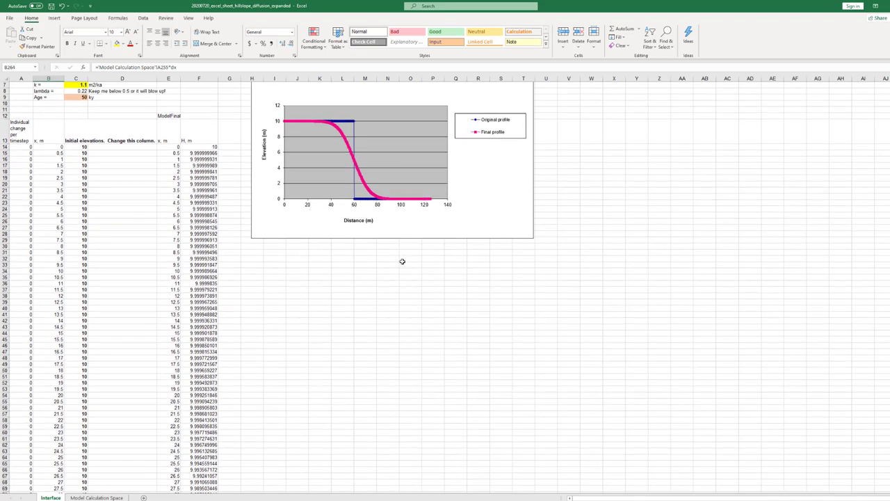
pyautogui.scroll(2, 187, 263)
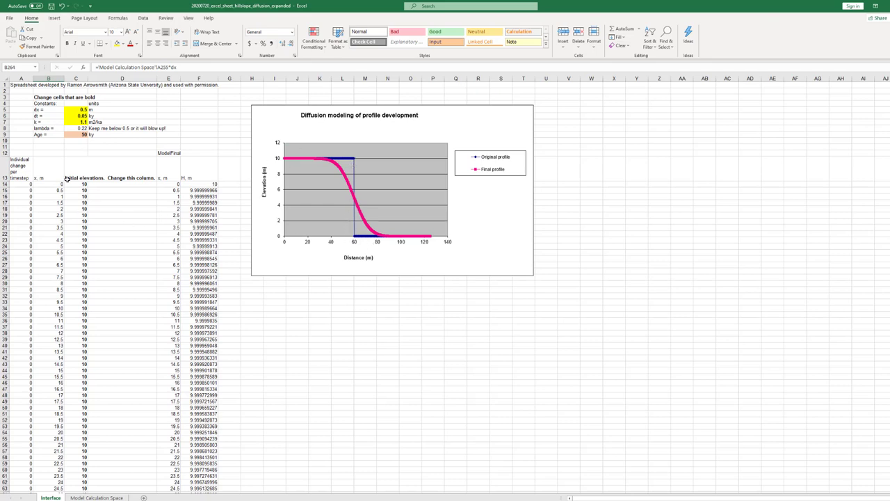
pyautogui.click(71, 185)
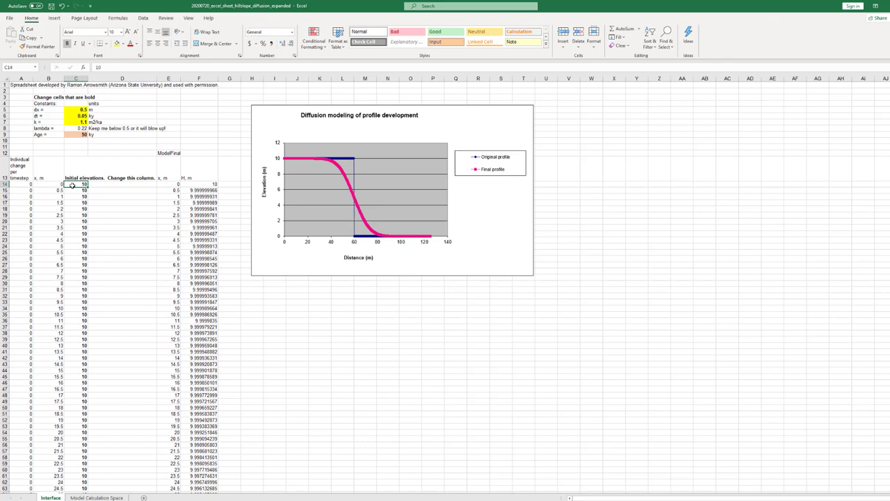
pyautogui.write('0')
pyautogui.press('Return')
pyautogui.click(71, 185)
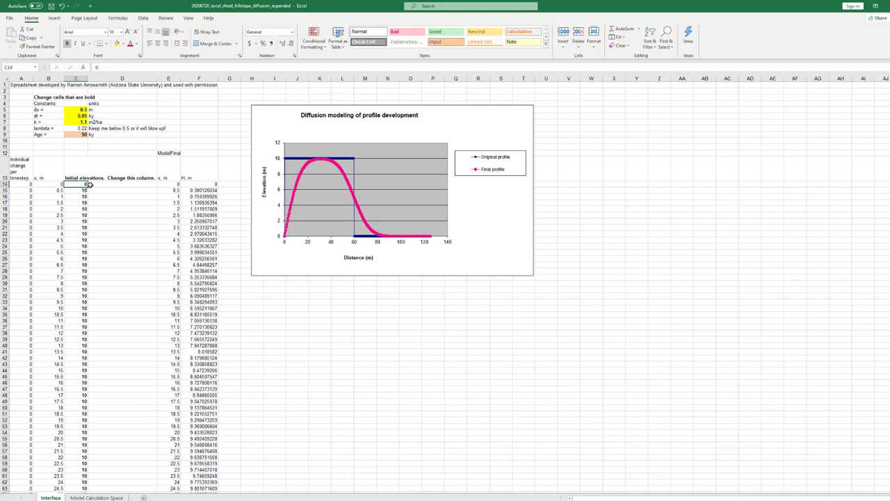
pyautogui.doubleClick(87, 187)
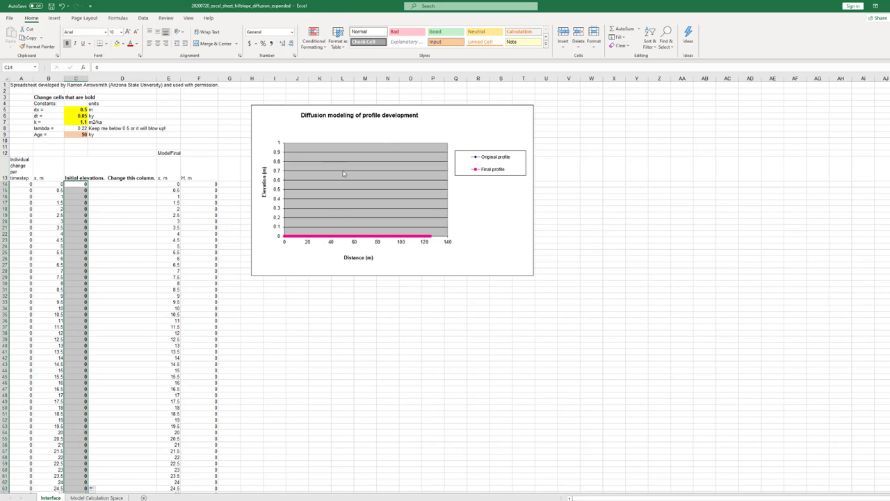
# Enter 0.01 in A14 and drag it down the per-timestep change column.
pyautogui.click(31, 184)
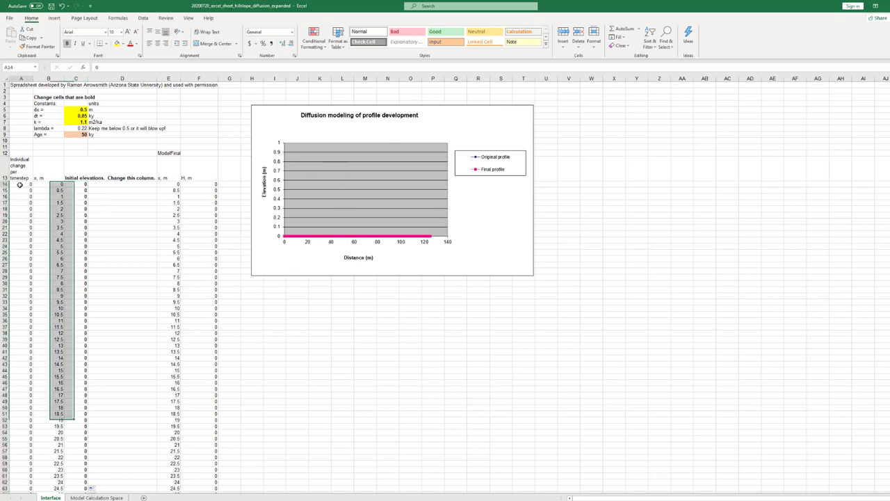
pyautogui.write('0.01')
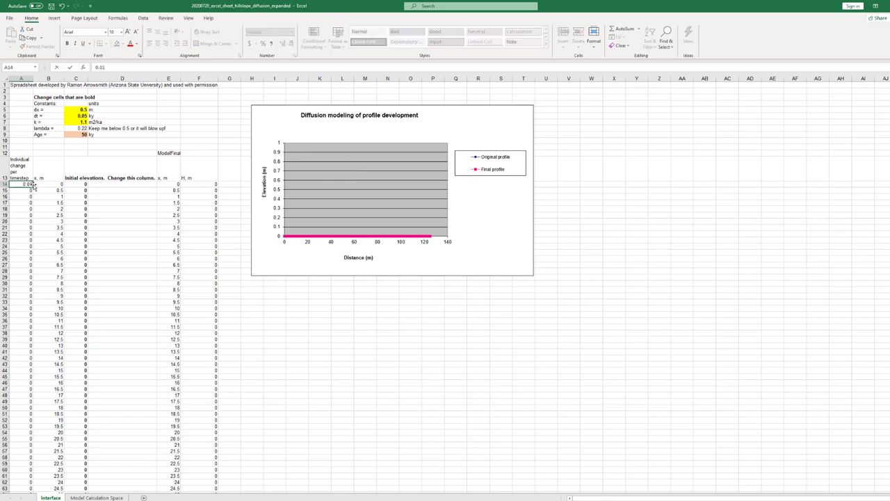
pyautogui.press('Return')
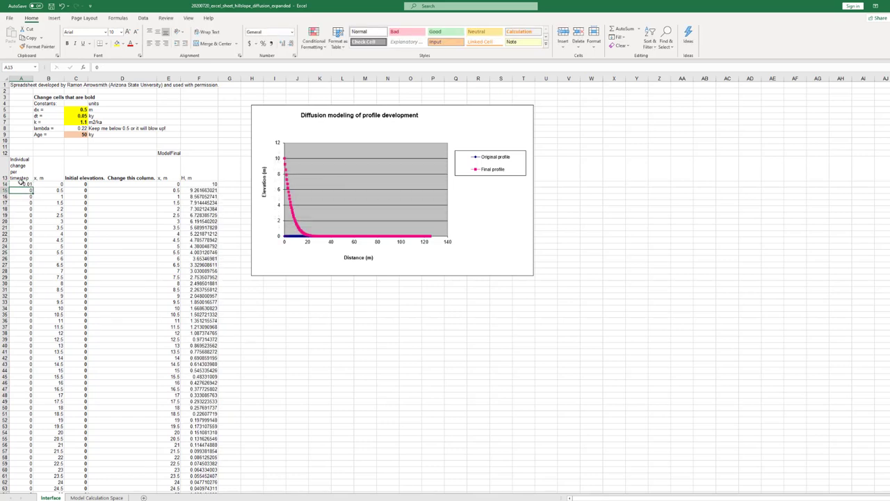
pyautogui.click(31, 184)
pyautogui.moveTo(32, 188); pyautogui.dragTo(15, 472)
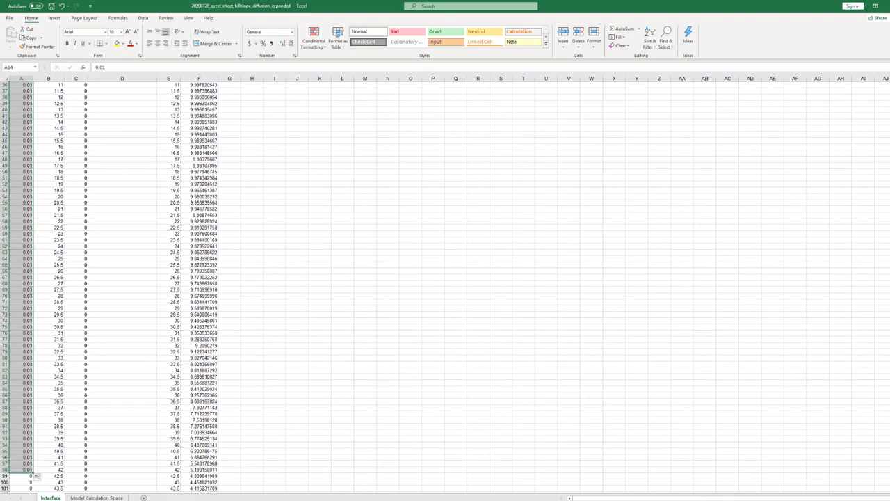
pyautogui.scroll(12, 533, 413)
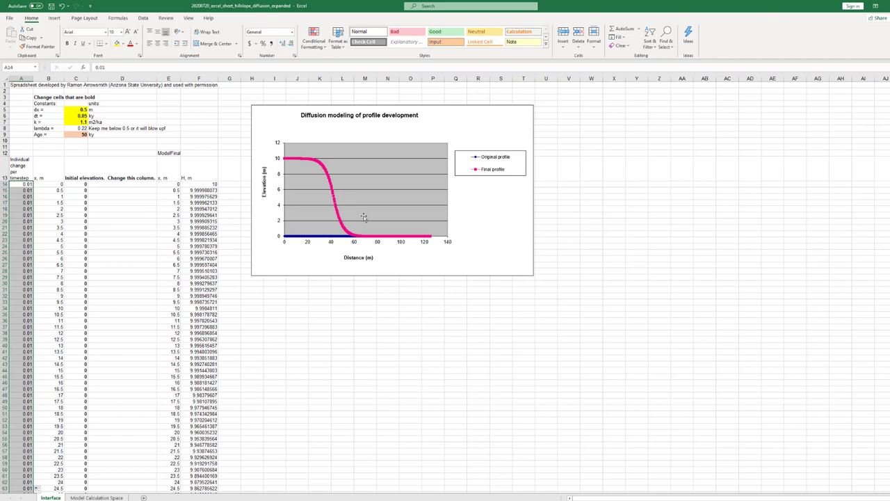
# Set the first initial elevation in C14 to 10.
pyautogui.moveTo(82, 185); pyautogui.dragTo(82, 201)
pyautogui.click(83, 185)
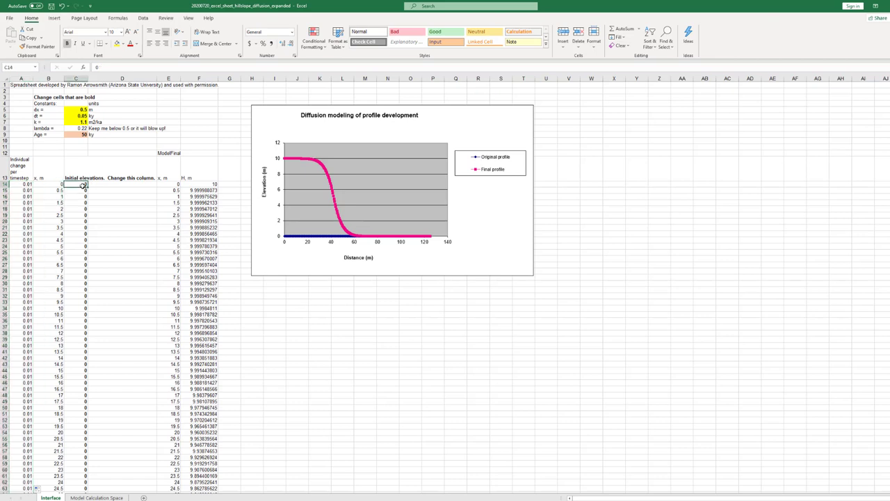
pyautogui.write('10')
pyautogui.press('Return')
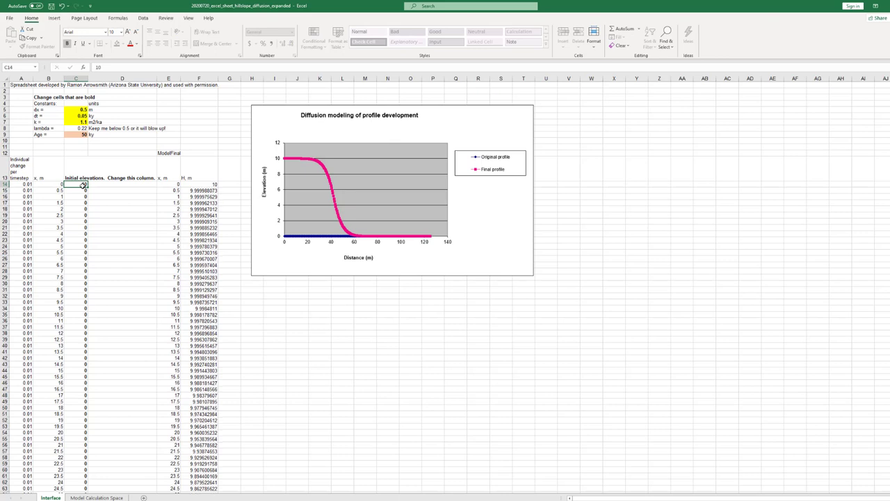
# Enter 0 in A14 and fill it down the per-timestep change column.
pyautogui.click(22, 184)
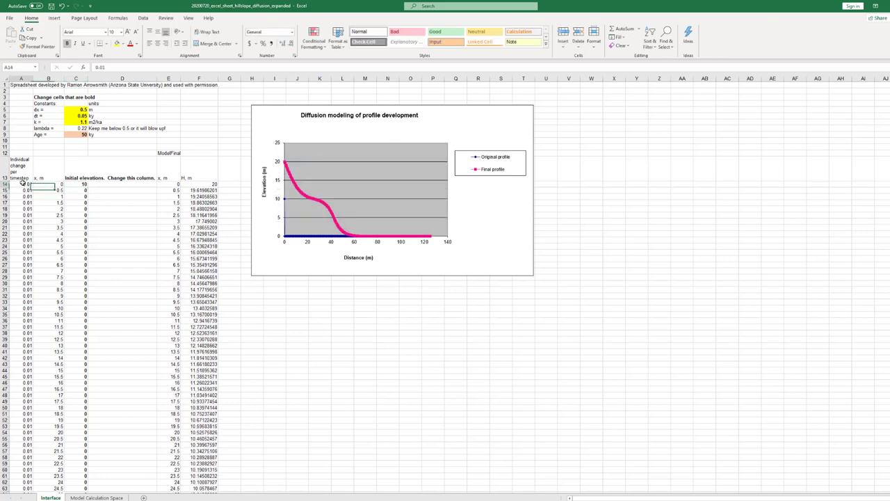
pyautogui.write('0')
pyautogui.press('Return')
pyautogui.click(22, 183)
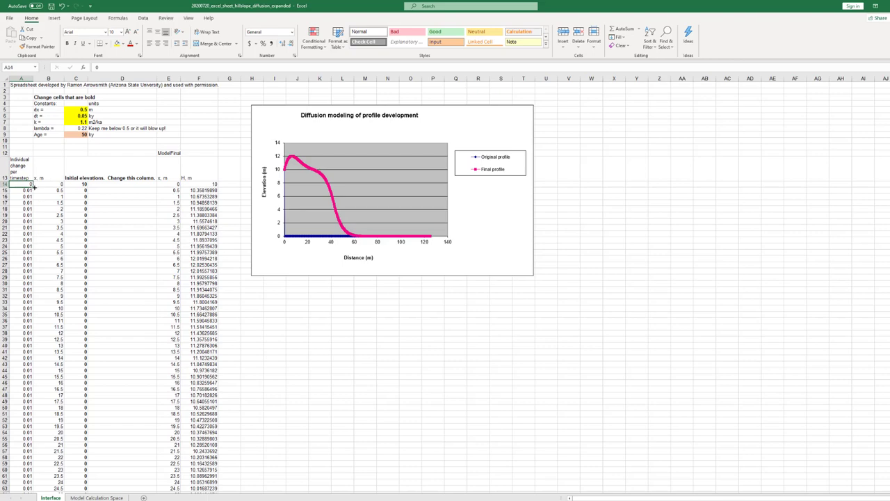
pyautogui.moveTo(33, 187); pyautogui.dragTo(36, 314)
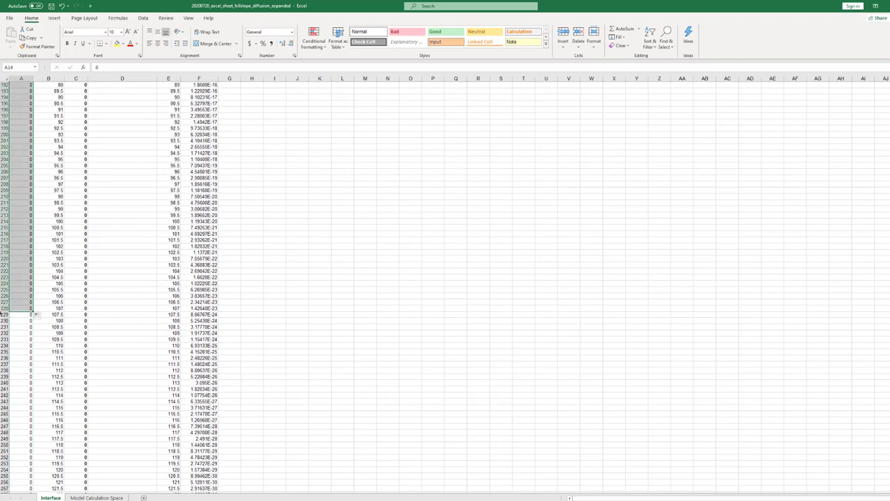
pyautogui.scroll(20, 36, 314)
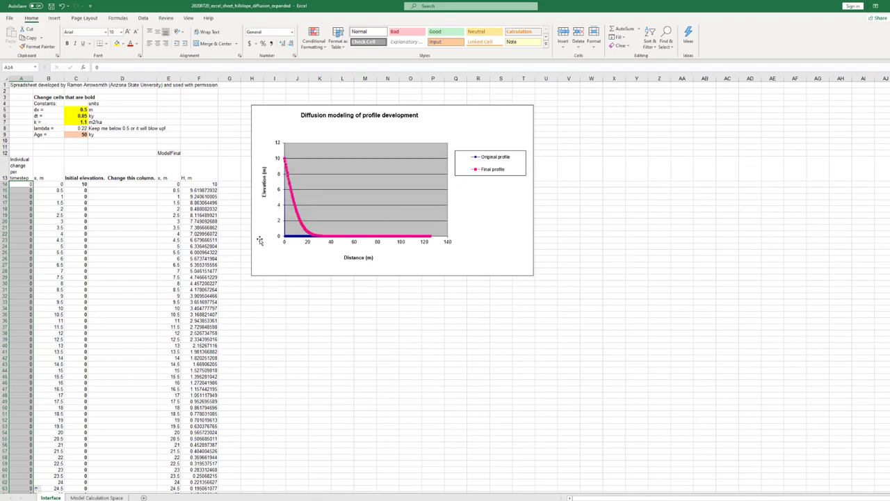
# Copy the elevation 10 from C14 down to C50 for the near crater rim.
pyautogui.click(79, 185)
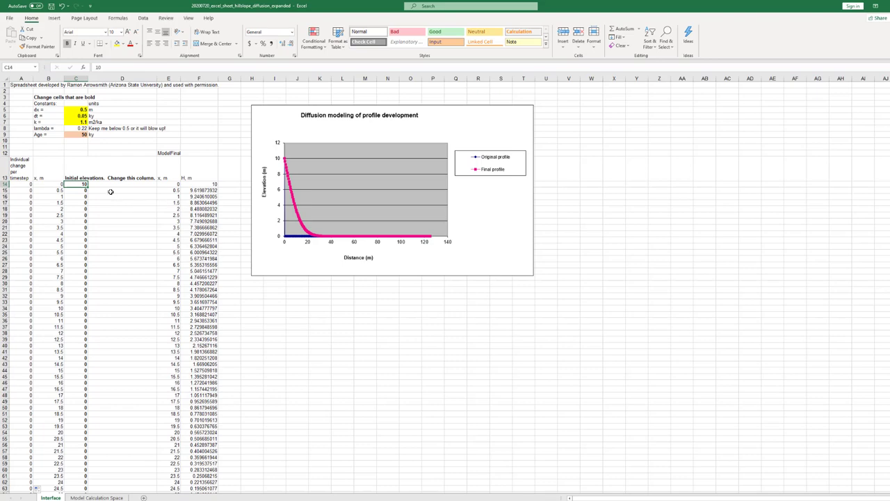
pyautogui.moveTo(88, 186); pyautogui.dragTo(74, 404)
pyautogui.scroll(-20, 103, 410)
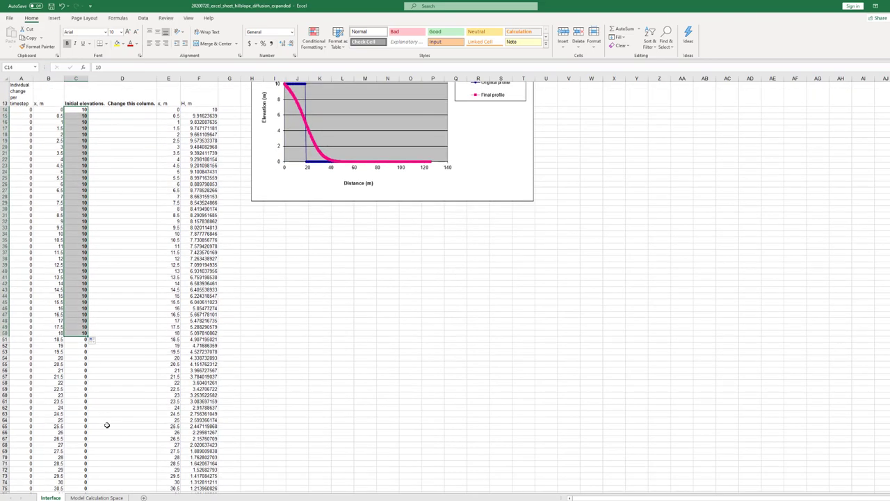
pyautogui.scroll(-20, 105, 419)
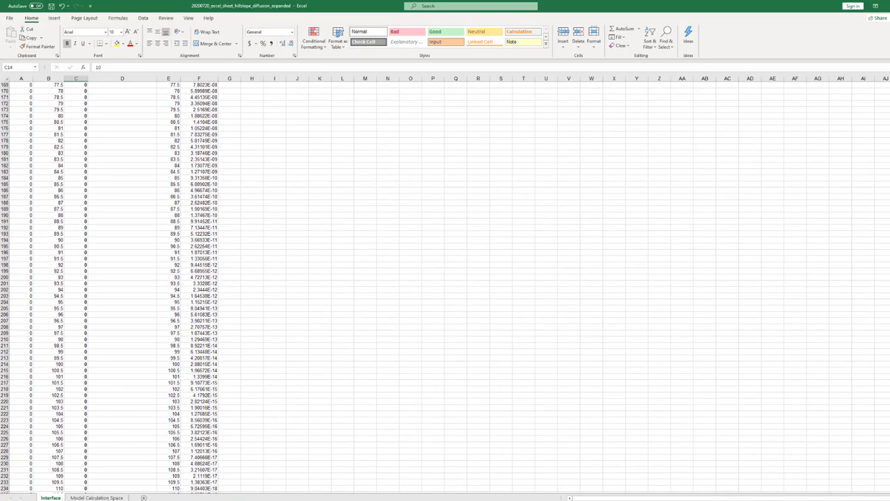
# Enter 10 in C213 and fill it down to C262 for the far rim.
pyautogui.scroll(-10, 278, 287)
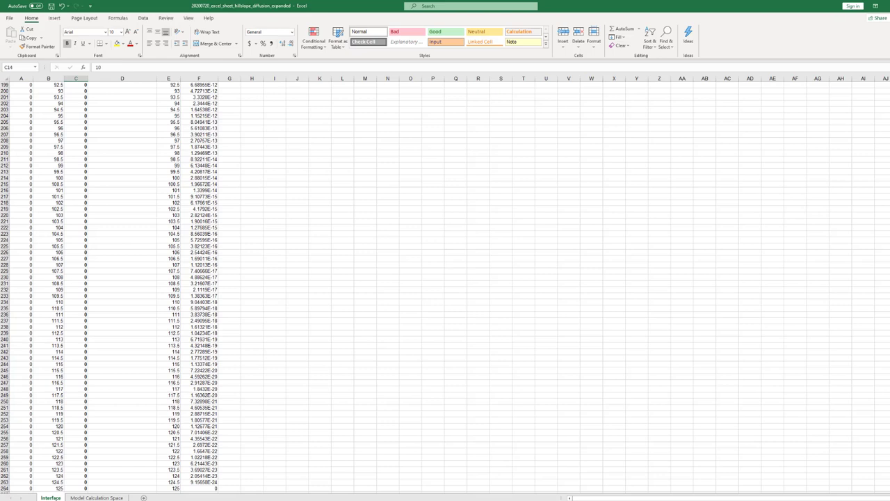
pyautogui.click(78, 173)
pyautogui.write('10')
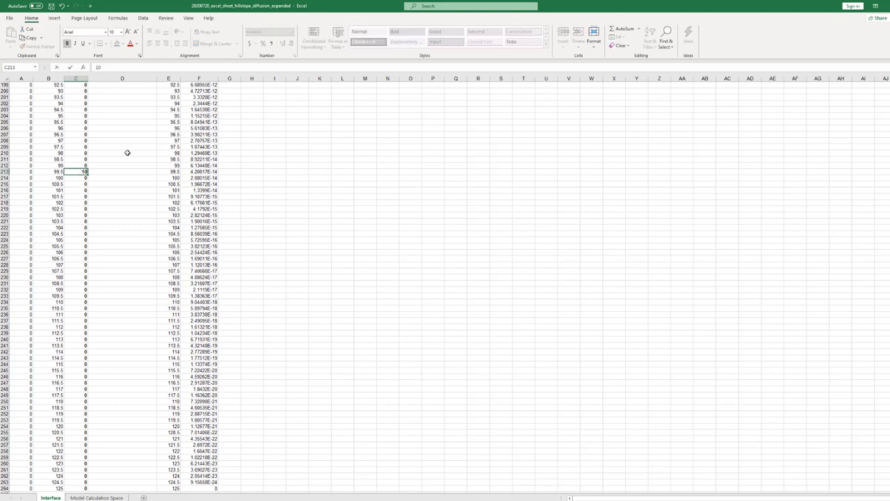
pyautogui.press('Return')
pyautogui.moveTo(83, 172); pyautogui.dragTo(83, 489)
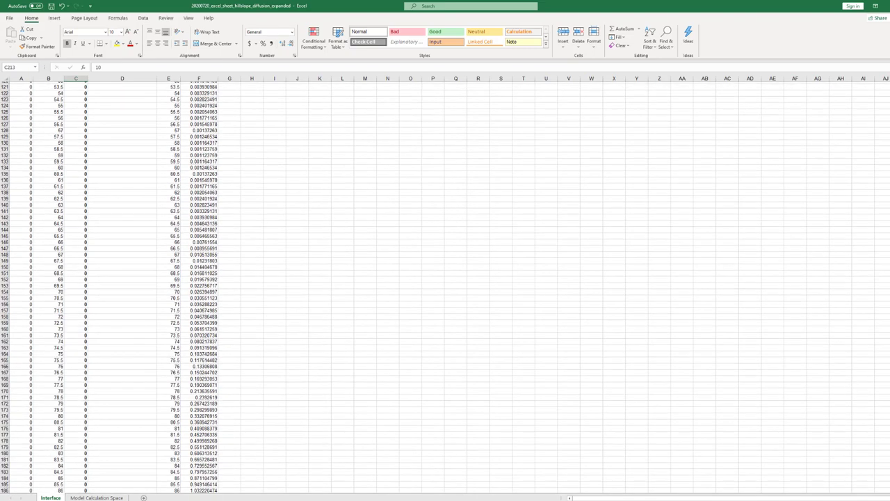
pyautogui.scroll(20, 445, 278)
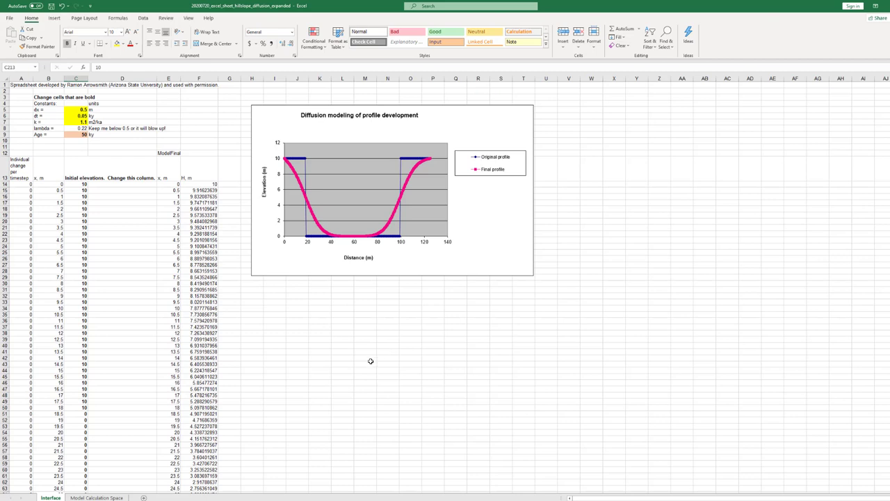
# Enter 0.005 in A14 and fill it down the whole per-timestep change column.
pyautogui.click(20, 183)
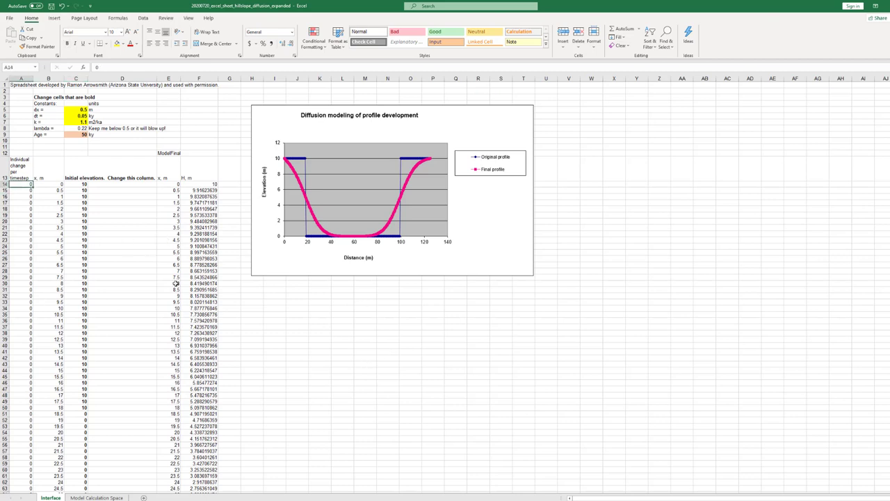
pyautogui.press('F2')
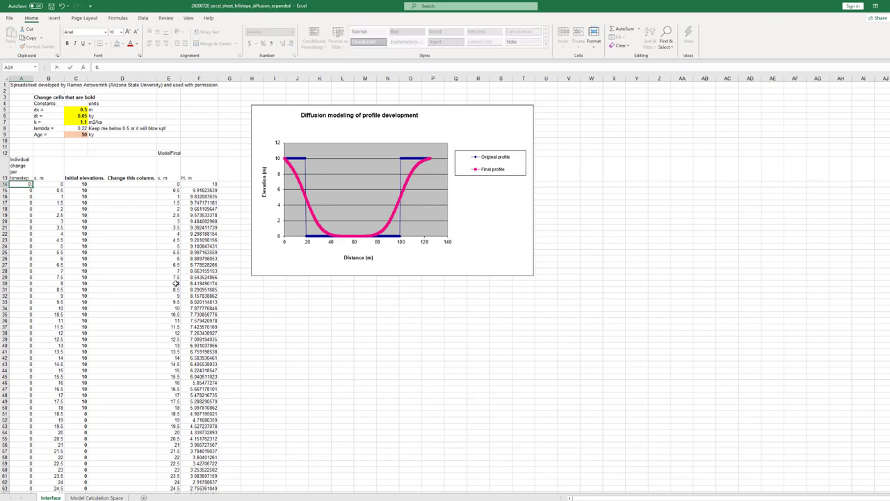
pyautogui.write('.005')
pyautogui.press('Return')
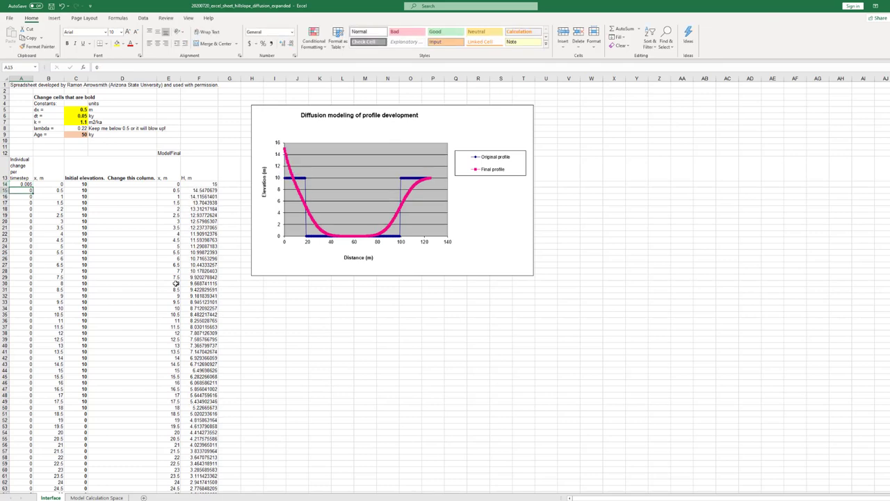
pyautogui.click(25, 184)
pyautogui.doubleClick(32, 186)
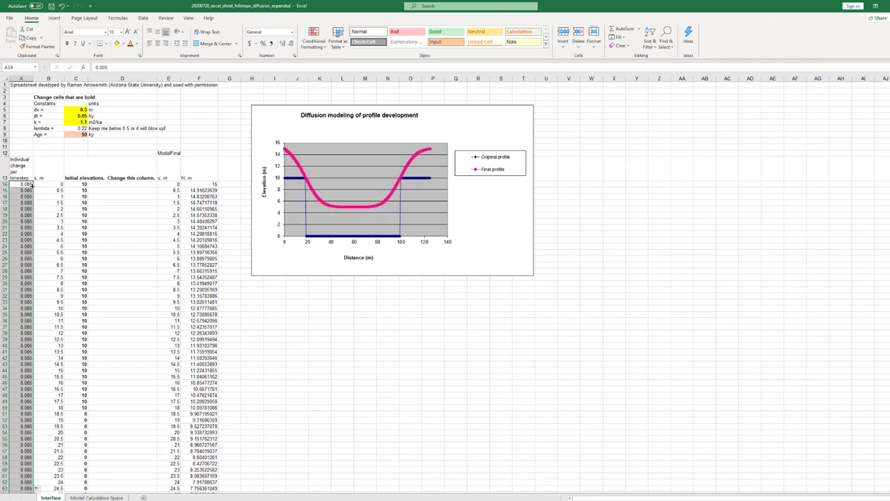